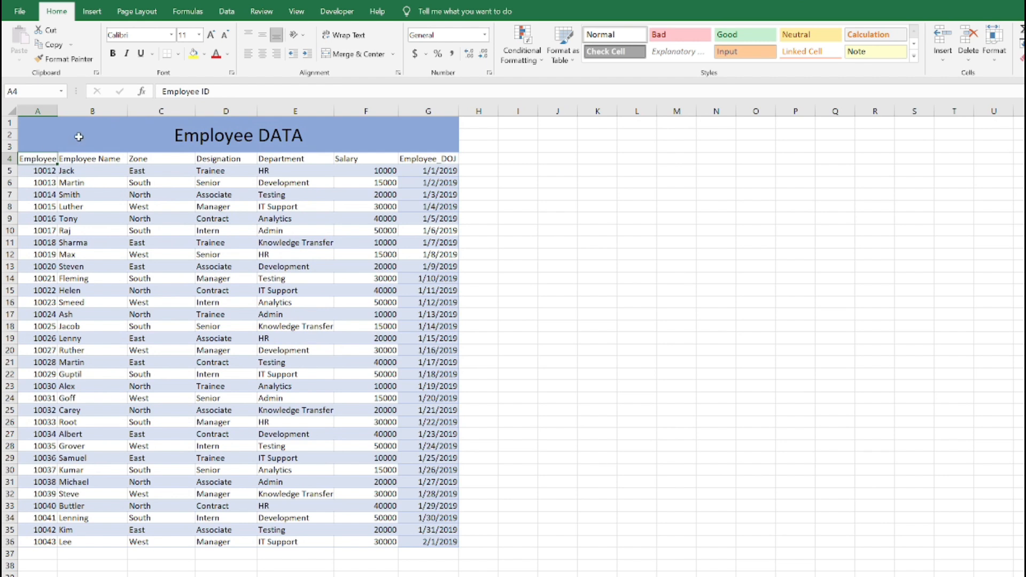
# Widen column A so the full Employee ID header fits
pyautogui.moveTo(58, 110); pyautogui.dragTo(70, 109)
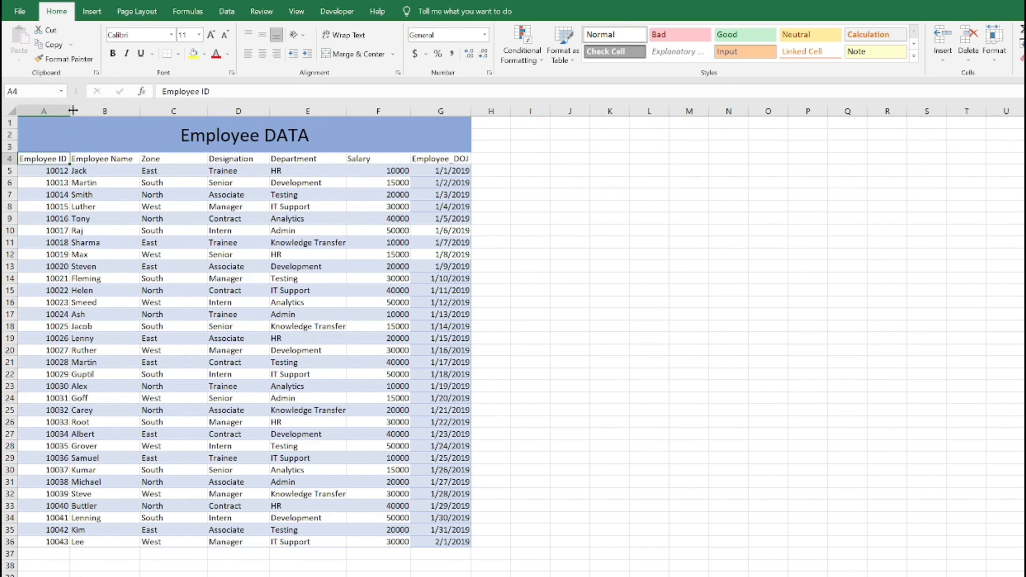
# Review the employee data's column headers and sample entries in the Zone, Designation and Department columns
pyautogui.click(124, 159)
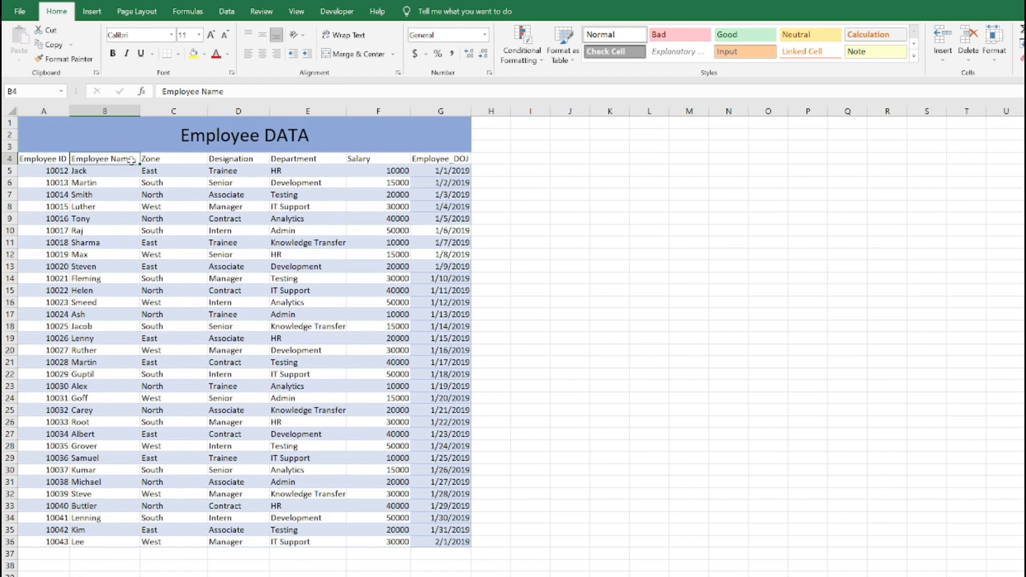
pyautogui.click(246, 160)
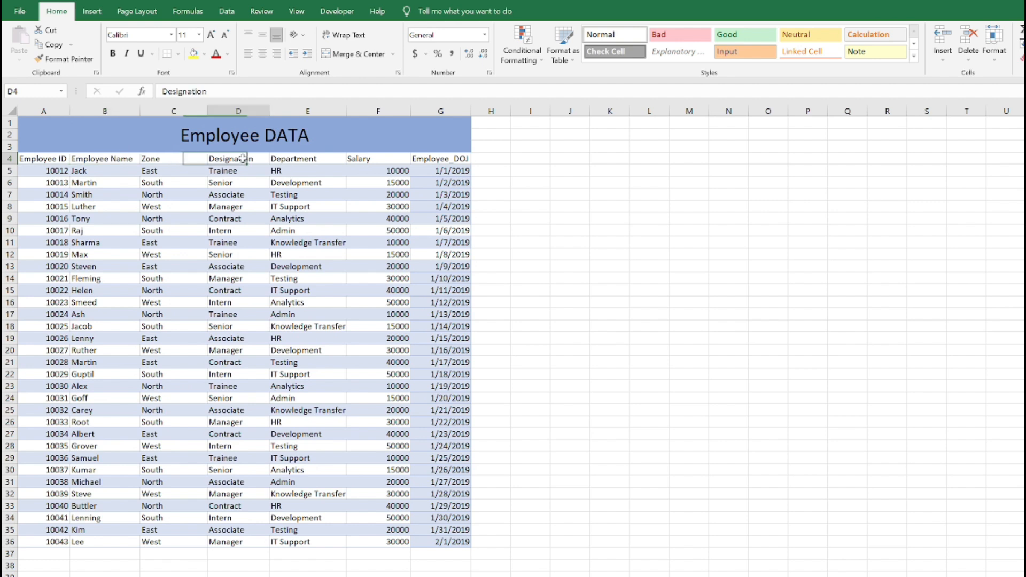
pyautogui.click(284, 160)
pyautogui.click(401, 159)
pyautogui.click(430, 159)
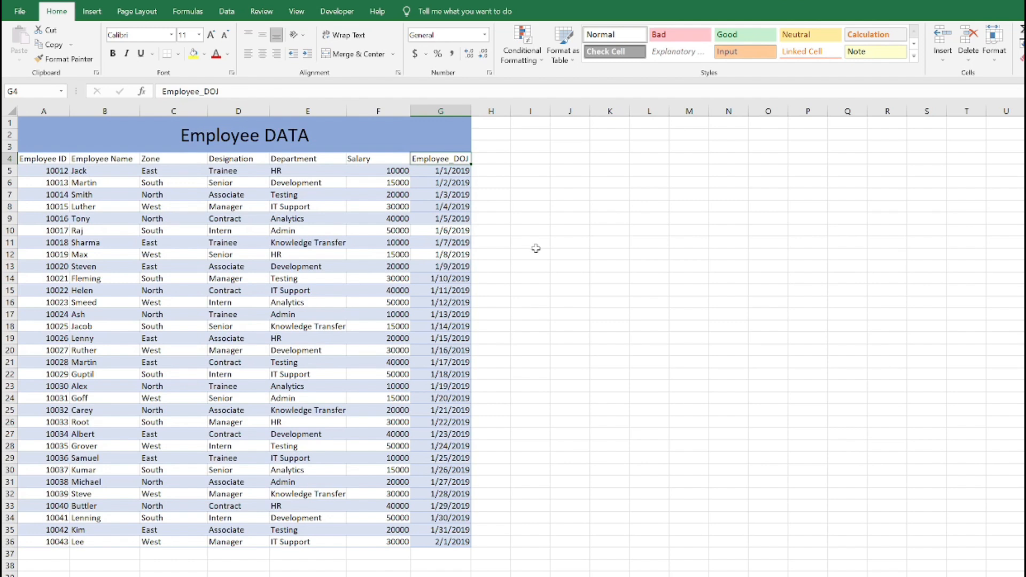
pyautogui.click(166, 173)
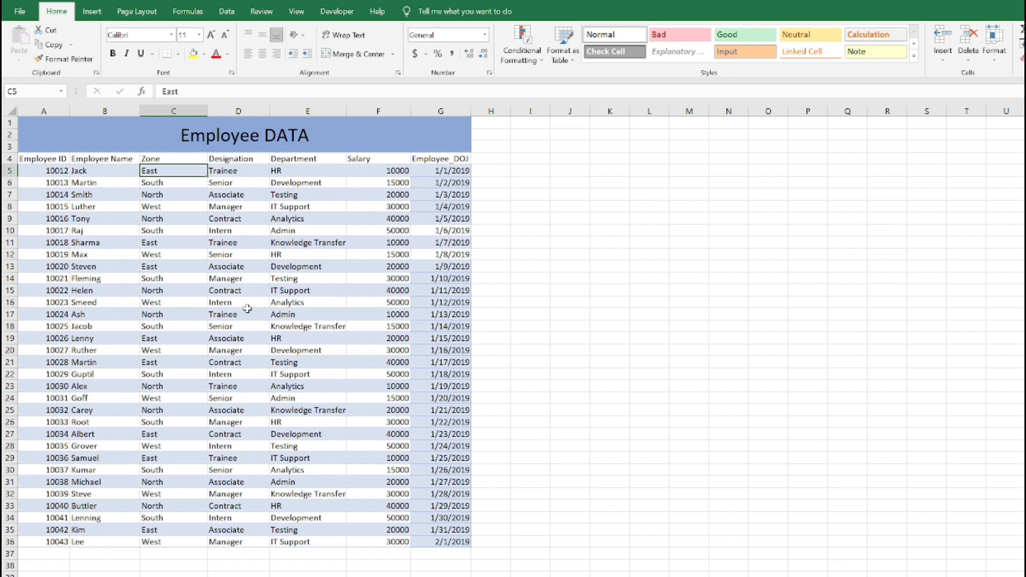
pyautogui.click(244, 279)
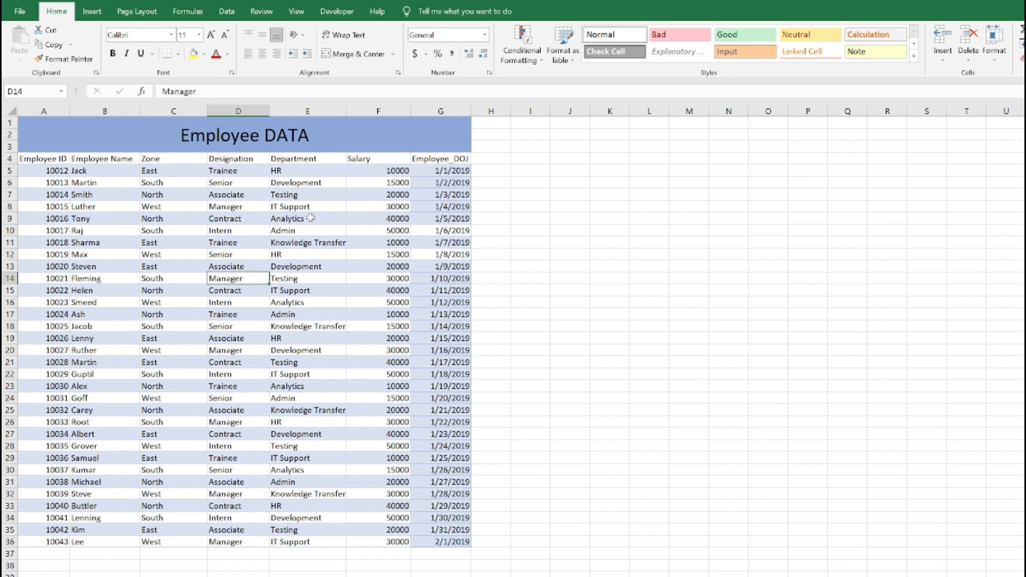
pyautogui.click(304, 173)
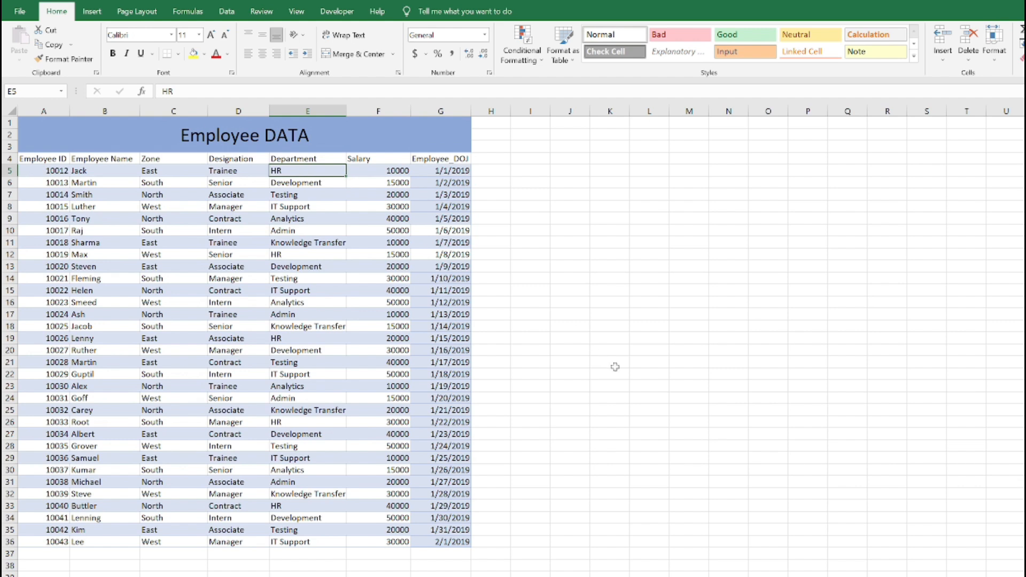
pyautogui.click(595, 330)
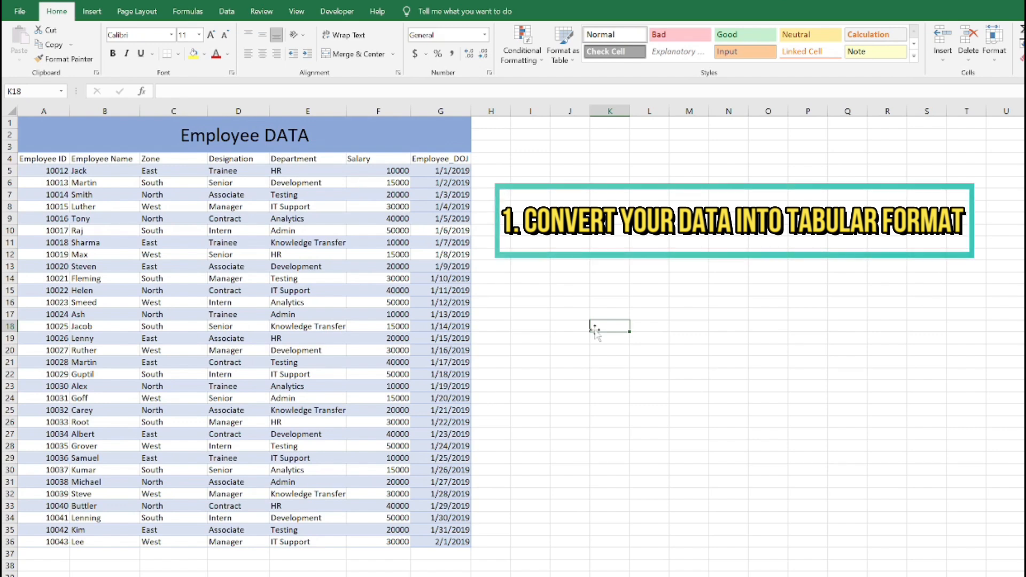
pyautogui.click(42, 160)
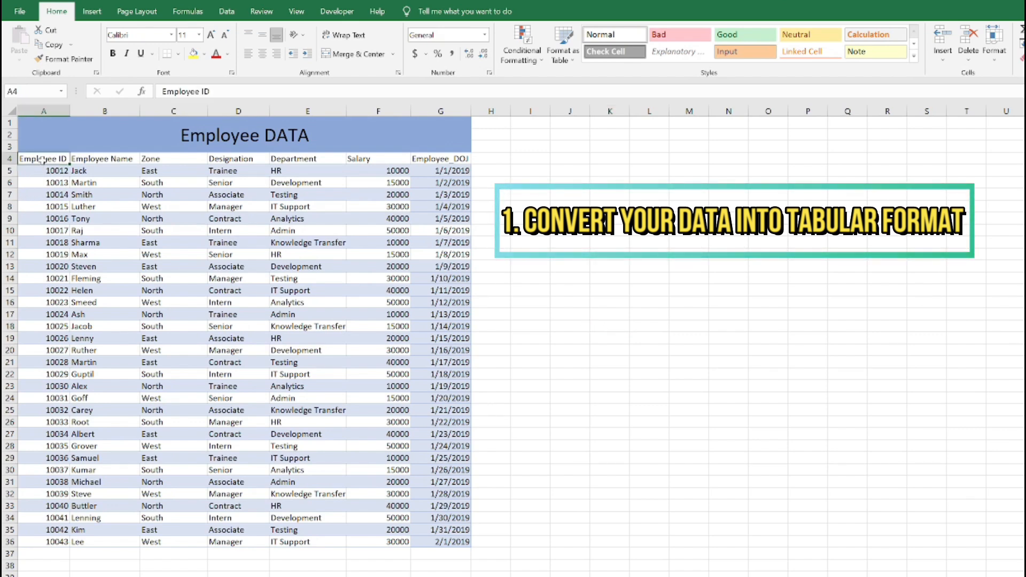
pyautogui.hotkey('shift', 'Right')
pyautogui.hotkey('ctrl', 'shift', 'Right')
pyautogui.hotkey('ctrl', 'shift', 'Down')
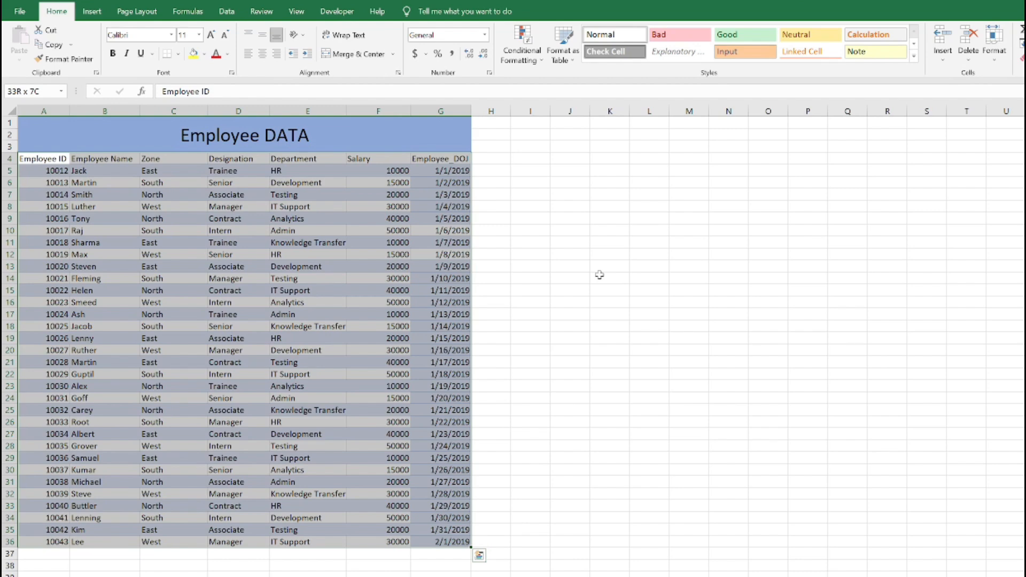
pyautogui.click(40, 159)
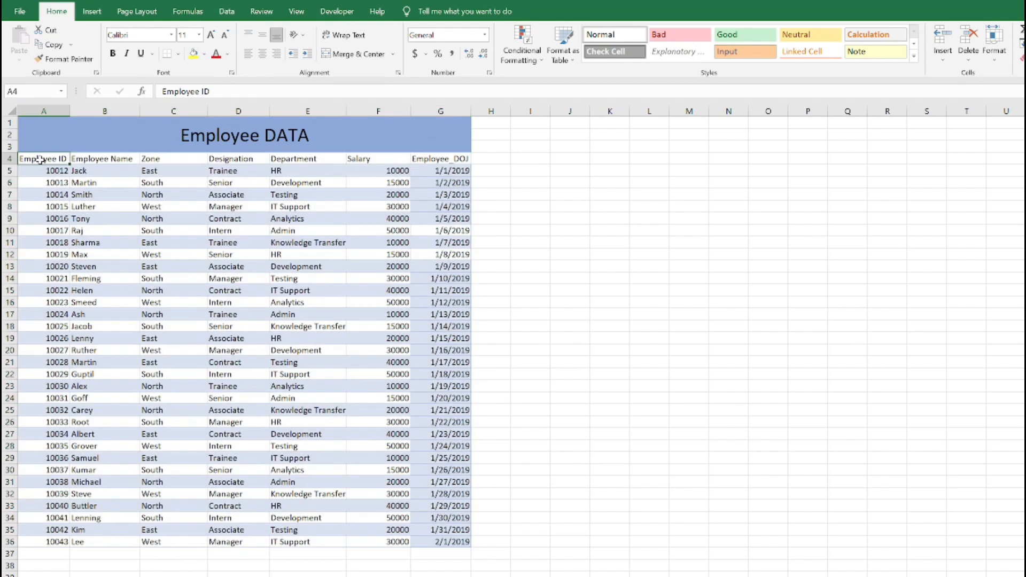
pyautogui.hotkey('shift', 'Right')
pyautogui.hotkey('ctrl', 'shift', 'Right')
pyautogui.hotkey('shift', 'Right')
pyautogui.hotkey('shift', 'Left')
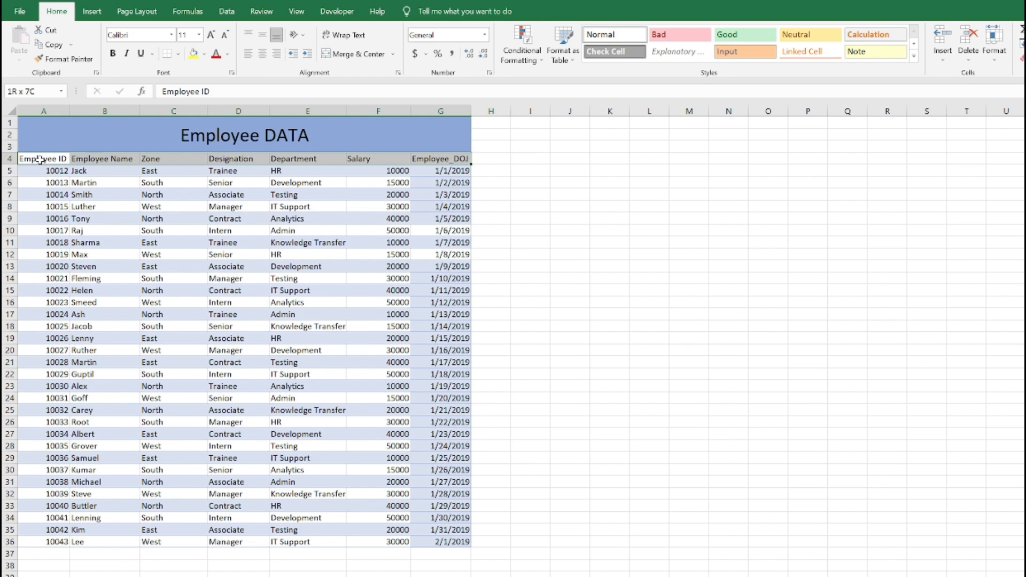
pyautogui.hotkey('shift', 'Down')
pyautogui.hotkey('shift', 'Down')
pyautogui.hotkey('shift', 'Down')
pyautogui.hotkey('shift', 'Down')
pyautogui.hotkey('shift', 'Down')
pyautogui.hotkey('shift', 'Down')
pyautogui.hotkey('shift', 'Down')
pyautogui.hotkey('shift', 'Down')
pyautogui.hotkey('shift', 'Down')
pyautogui.hotkey('shift', 'Down')
pyautogui.hotkey('shift', 'Down')
pyautogui.hotkey('shift', 'Down')
pyautogui.hotkey('shift', 'Down')
pyautogui.hotkey('shift', 'Down')
pyautogui.hotkey('shift', 'Down')
pyautogui.hotkey('shift', 'Down')
pyautogui.hotkey('shift', 'Down')
pyautogui.hotkey('shift', 'Down')
pyautogui.hotkey('shift', 'Down')
pyautogui.hotkey('shift', 'Down')
pyautogui.hotkey('shift', 'Down')
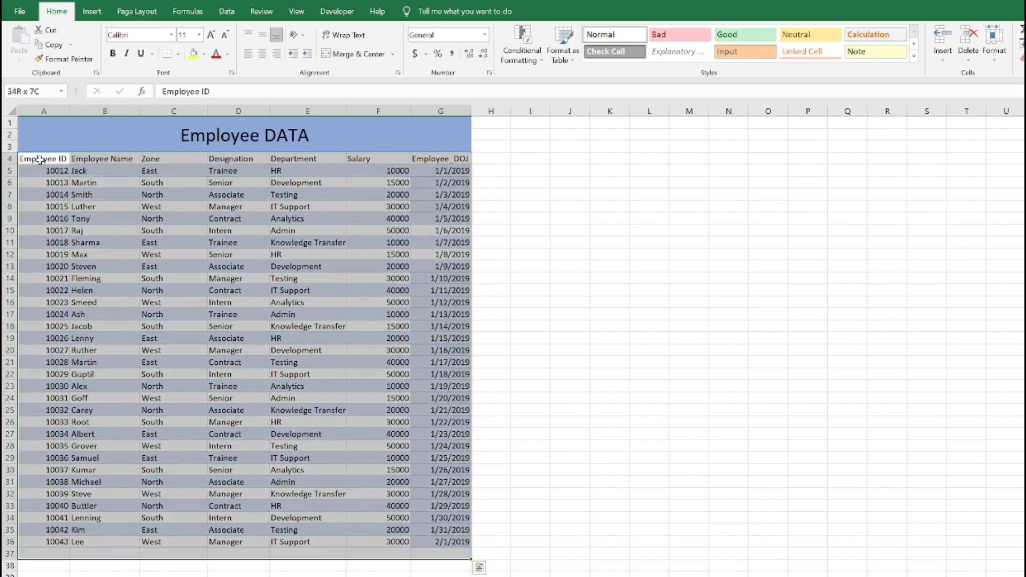
pyautogui.hotkey('shift', 'Up')
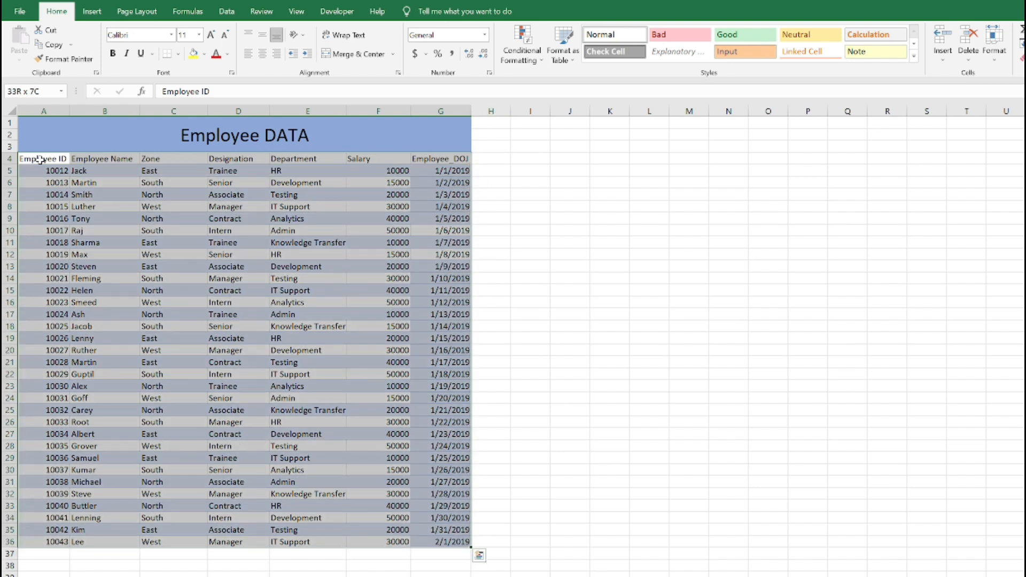
pyautogui.click(490, 219)
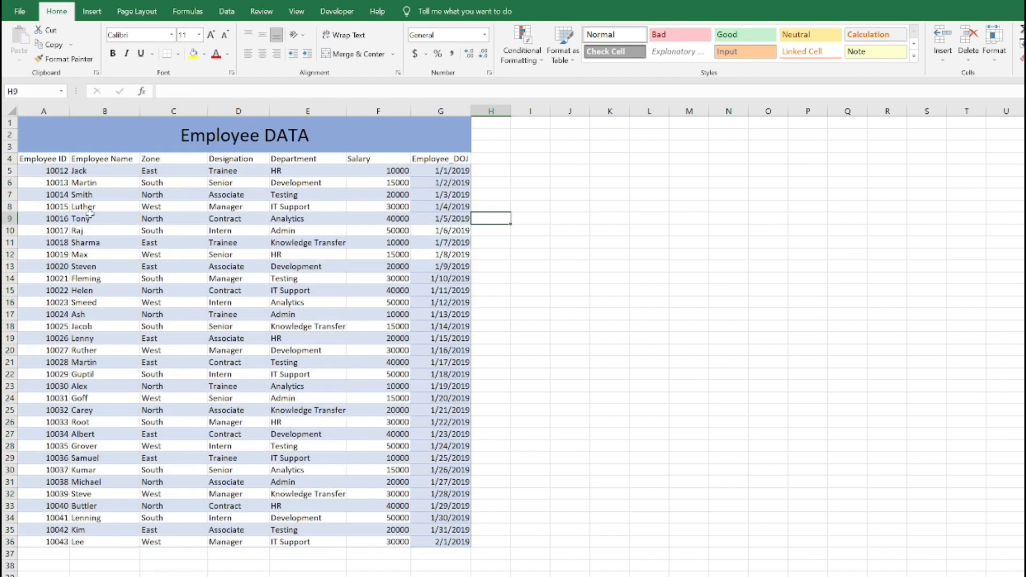
# Convert the employee data range A4:G36 into a table, using its first row as headers
pyautogui.click(59, 159)
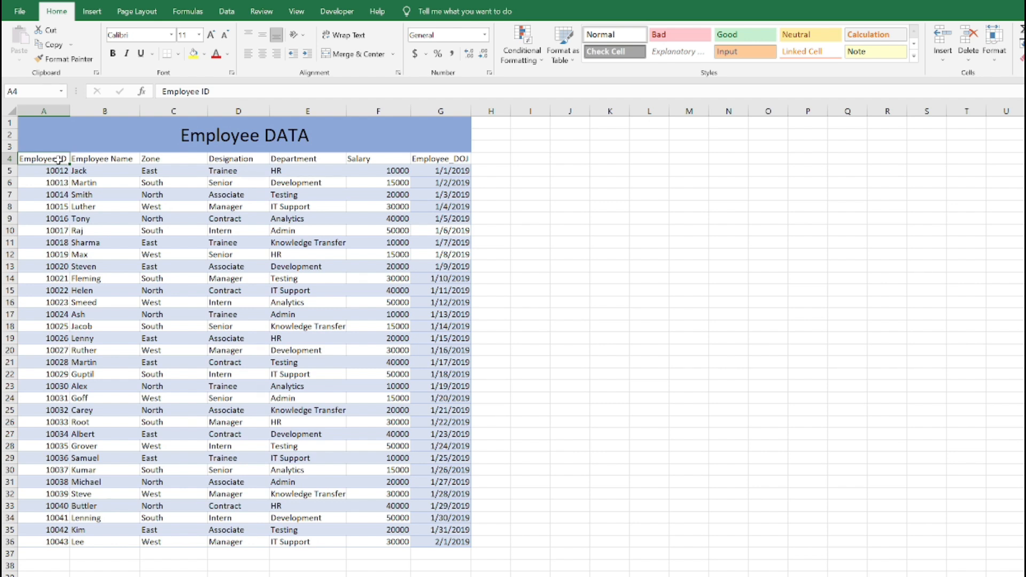
pyautogui.hotkey('shift', 'Right')
pyautogui.hotkey('shift', 'Right')
pyautogui.hotkey('shift', 'Right')
pyautogui.hotkey('shift', 'Right')
pyautogui.hotkey('shift', 'Right')
pyautogui.hotkey('shift', 'Right')
pyautogui.hotkey('shift', 'Right')
pyautogui.hotkey('shift', 'Left')
pyautogui.hotkey('shift', 'Down')
pyautogui.hotkey('shift', 'Down')
pyautogui.hotkey('shift', 'Down')
pyautogui.hotkey('shift', 'Down')
pyautogui.hotkey('shift', 'Down')
pyautogui.hotkey('shift', 'Down')
pyautogui.hotkey('shift', 'Down')
pyautogui.hotkey('shift', 'Down')
pyautogui.hotkey('shift', 'Down')
pyautogui.hotkey('shift', 'Down')
pyautogui.hotkey('shift', 'Down')
pyautogui.hotkey('shift', 'Down')
pyautogui.hotkey('shift', 'Down')
pyautogui.hotkey('shift', 'Down')
pyautogui.hotkey('shift', 'Down')
pyautogui.hotkey('shift', 'Down')
pyautogui.hotkey('shift', 'Down')
pyautogui.hotkey('shift', 'Down')
pyautogui.hotkey('shift', 'Down')
pyautogui.hotkey('shift', 'Down')
pyautogui.hotkey('shift', 'Down')
pyautogui.hotkey('shift', 'Down')
pyautogui.hotkey('shift', 'Down')
pyautogui.hotkey('shift', 'Down')
pyautogui.hotkey('shift', 'Down')
pyautogui.hotkey('shift', 'Down')
pyautogui.hotkey('shift', 'Down')
pyautogui.hotkey('shift', 'Down')
pyautogui.hotkey('shift', 'Down')
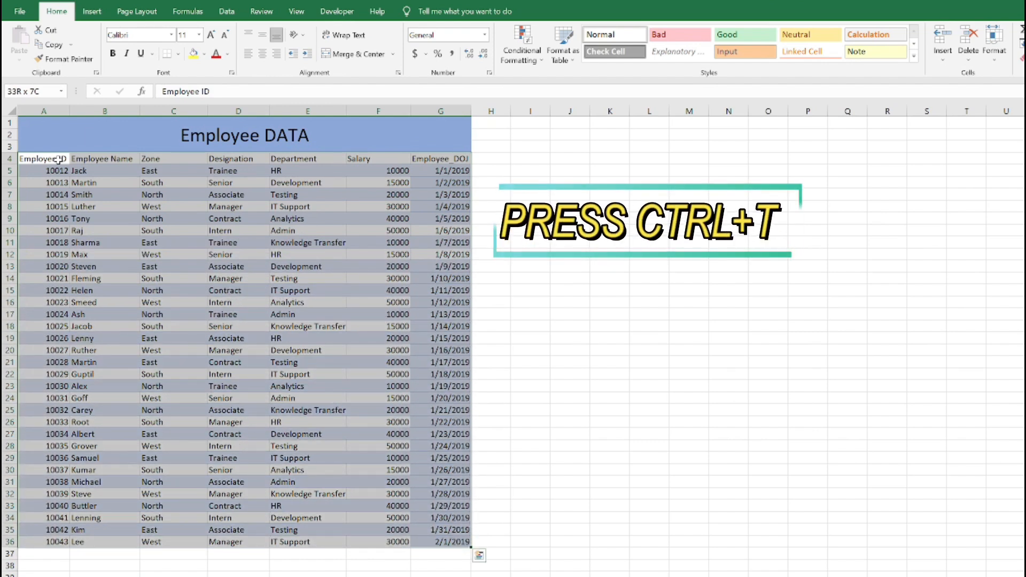
pyautogui.hotkey('ctrl', 't')
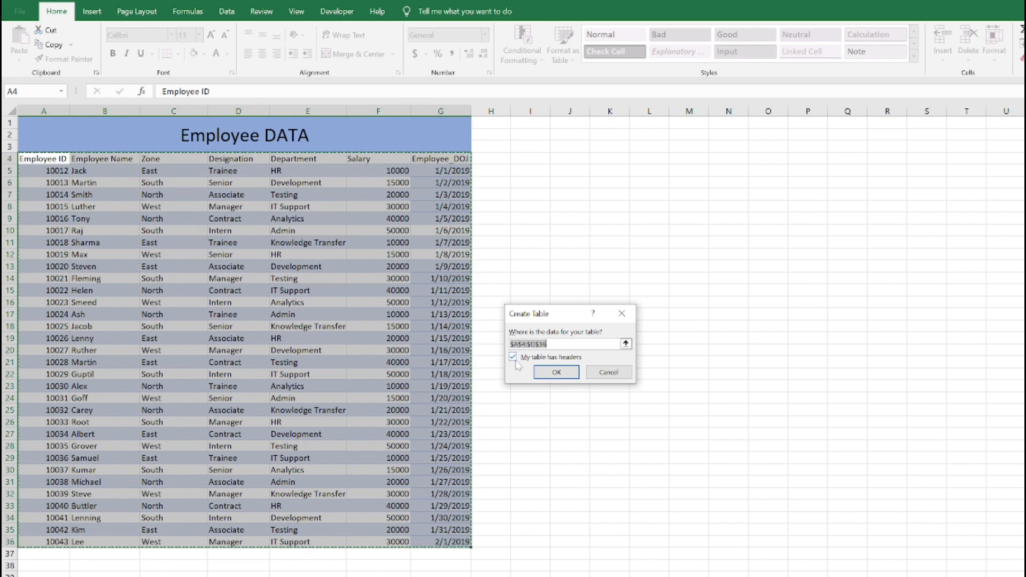
pyautogui.click(547, 371)
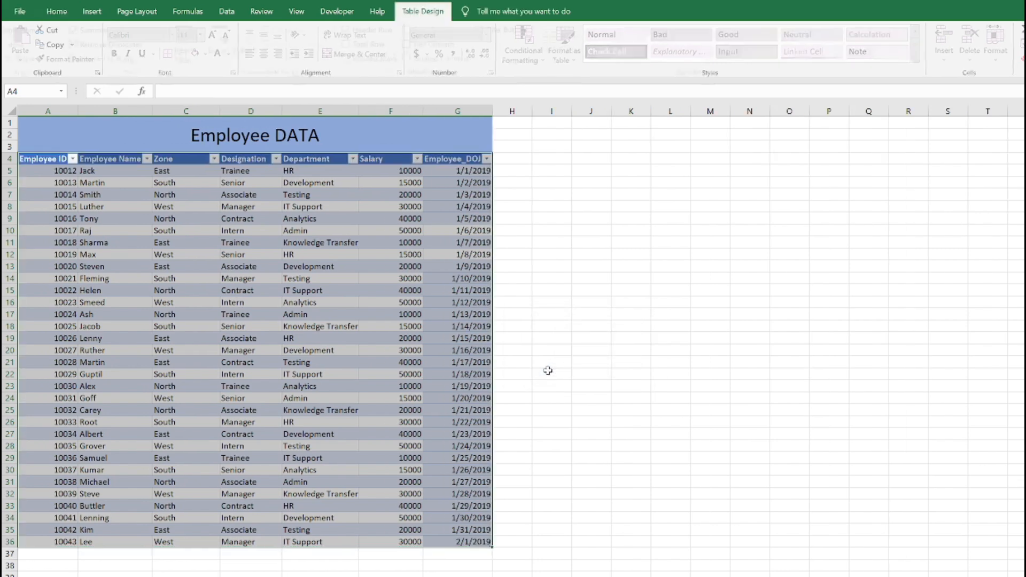
pyautogui.click(347, 215)
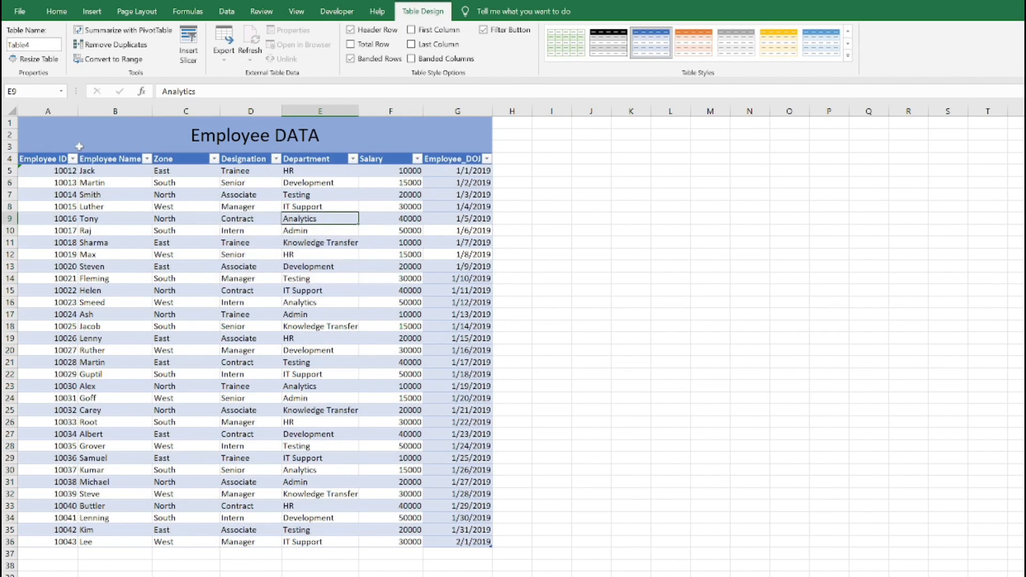
# Look through the filter choices of the table's Employee ID and Zone columns without applying any filter
pyautogui.click(64, 159)
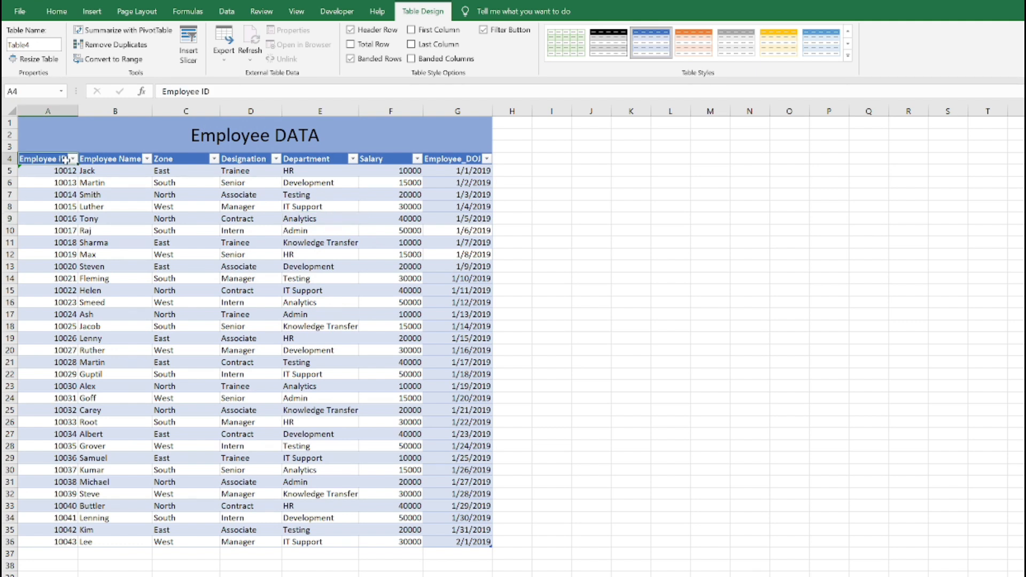
pyautogui.click(72, 158)
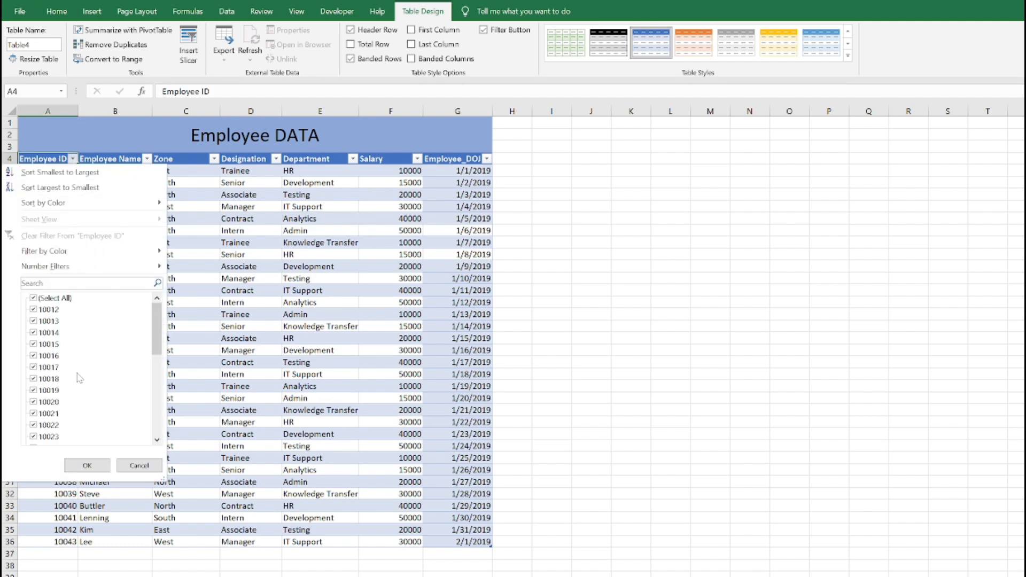
pyautogui.scroll(-7, 78, 349)
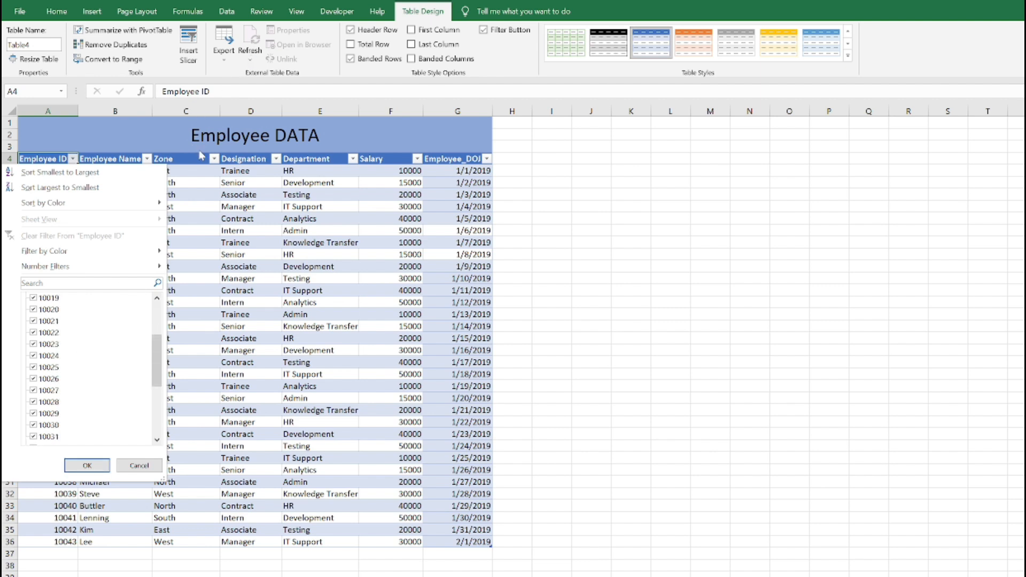
pyautogui.click(214, 160)
pyautogui.click(213, 159)
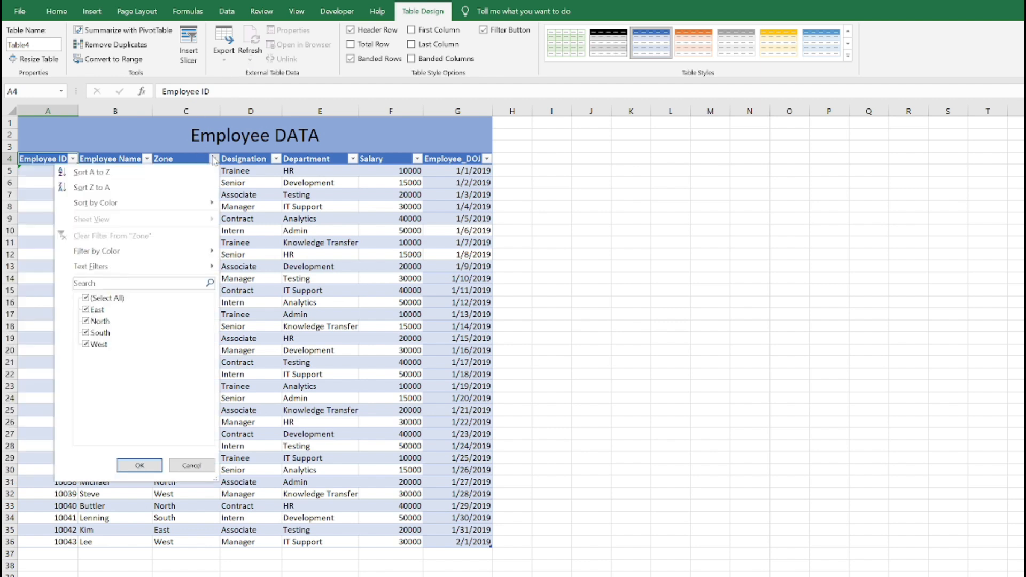
pyautogui.click(214, 159)
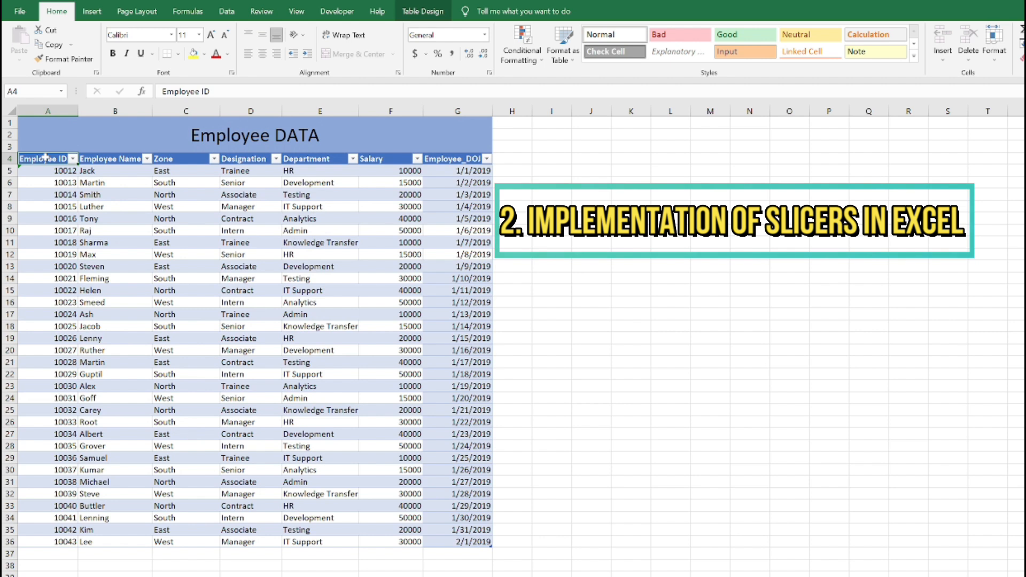
# Insert slicers for Employee Name, Zone, Designation and Department from the whole employee table
pyautogui.hotkey('shift', 'Right')
pyautogui.hotkey('shift', 'Right')
pyautogui.hotkey('shift', 'Right')
pyautogui.hotkey('shift', 'Right')
pyautogui.hotkey('shift', 'Right')
pyautogui.hotkey('shift', 'Right')
pyautogui.hotkey('shift', 'Down')
pyautogui.hotkey('shift', 'Down')
pyautogui.hotkey('shift', 'Down')
pyautogui.hotkey('shift', 'Down')
pyautogui.hotkey('shift', 'Down')
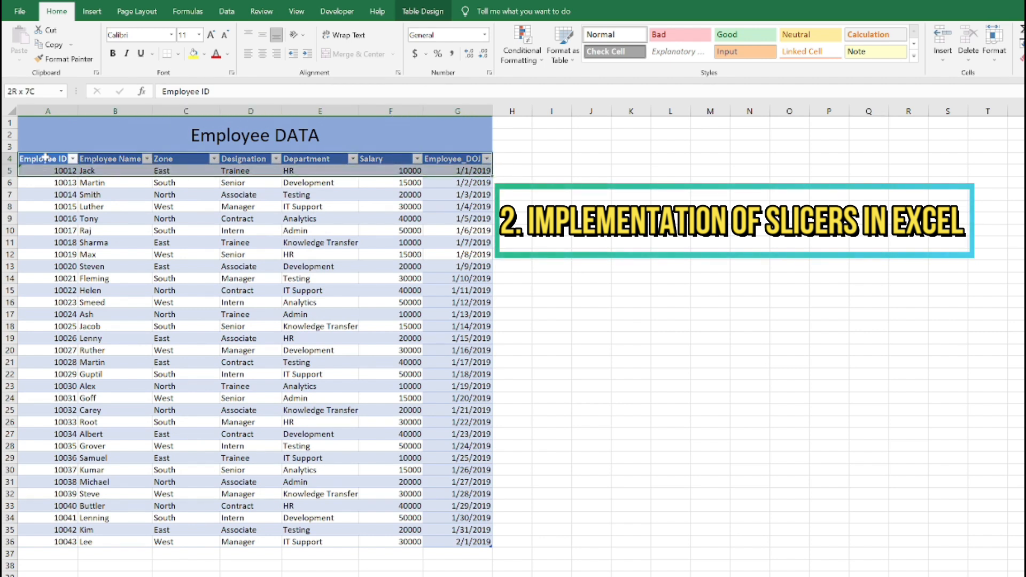
pyautogui.hotkey('shift', 'Down')
pyautogui.hotkey('shift', 'Down')
pyautogui.hotkey('shift', 'Down')
pyautogui.hotkey('shift', 'Down')
pyautogui.hotkey('shift', 'Down')
pyautogui.hotkey('shift', 'Down')
pyautogui.hotkey('shift', 'Down')
pyautogui.hotkey('shift', 'Down')
pyautogui.hotkey('shift', 'Down')
pyautogui.hotkey('shift', 'Down')
pyautogui.hotkey('shift', 'Down')
pyautogui.hotkey('shift', 'Down')
pyautogui.hotkey('shift', 'Down')
pyautogui.hotkey('shift', 'Down')
pyautogui.hotkey('shift', 'Down')
pyautogui.hotkey('shift', 'Down')
pyautogui.hotkey('shift', 'Down')
pyautogui.hotkey('shift', 'Down')
pyautogui.hotkey('shift', 'Down')
pyautogui.hotkey('shift', 'Down')
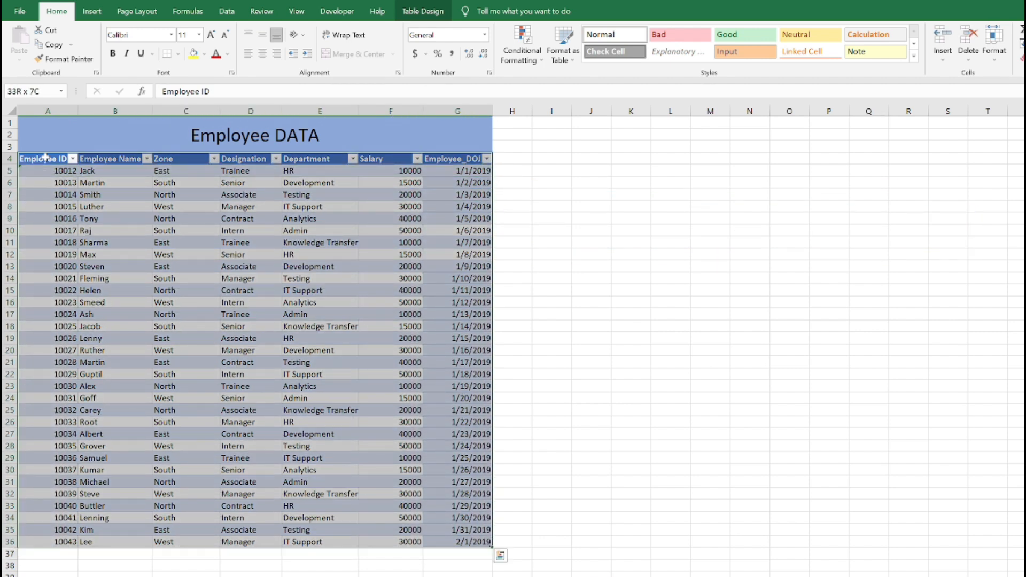
pyautogui.click(95, 11)
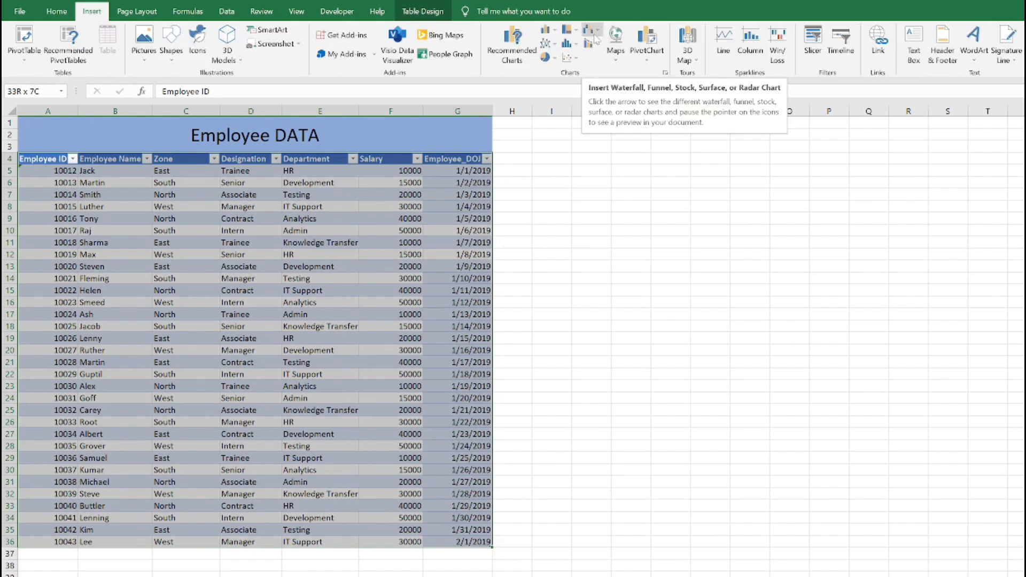
pyautogui.click(812, 49)
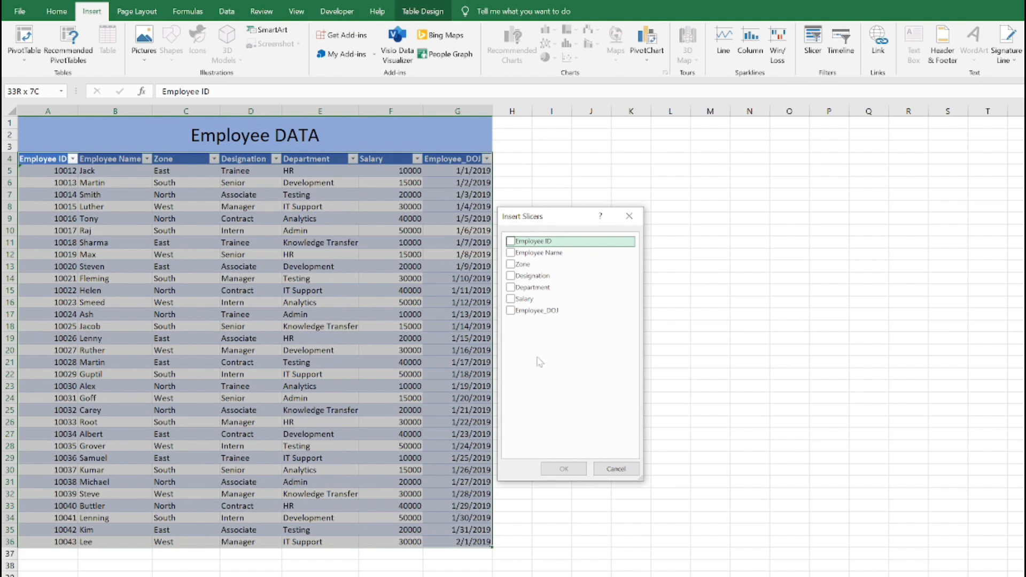
pyautogui.click(511, 253)
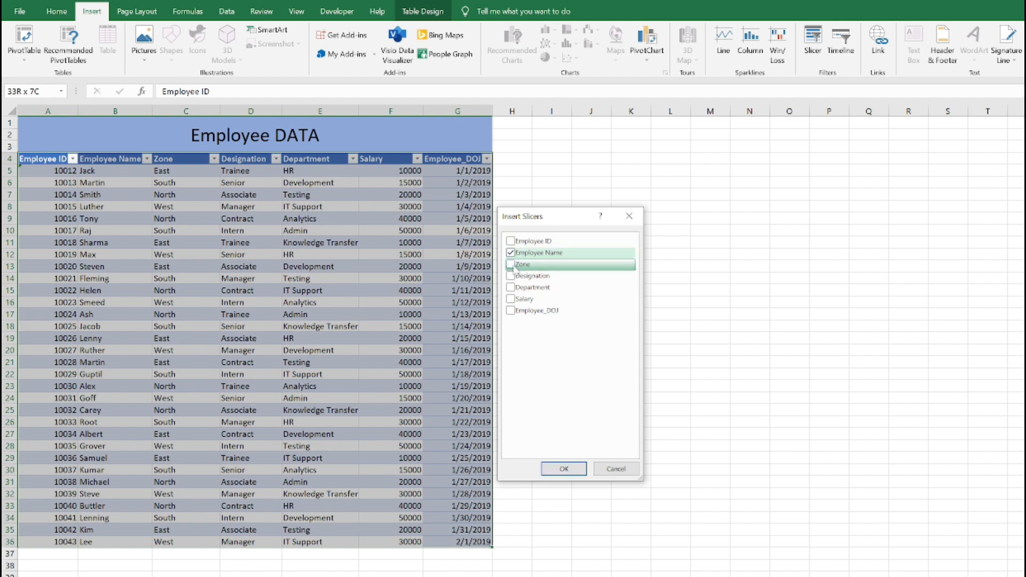
pyautogui.click(514, 266)
pyautogui.click(514, 277)
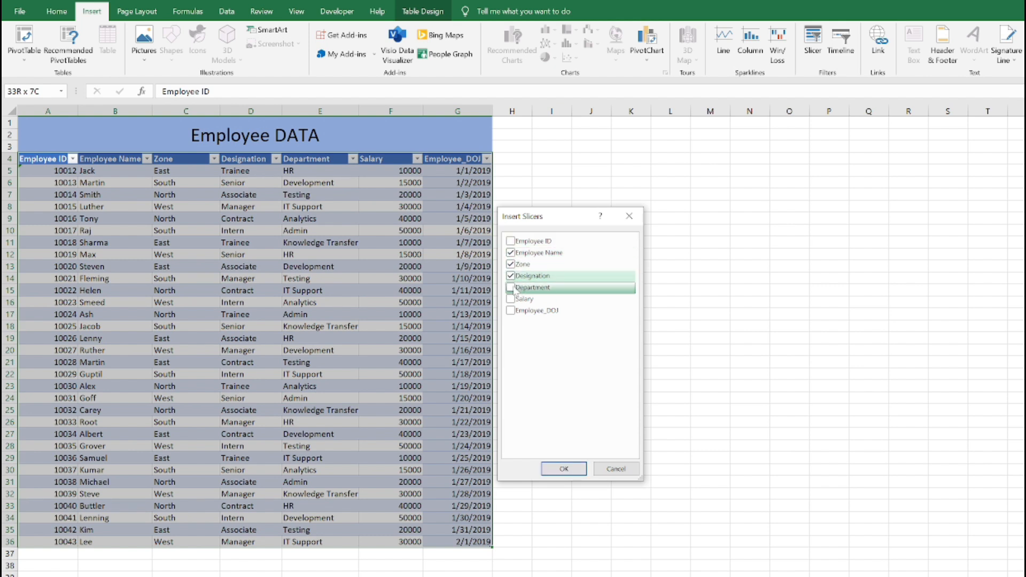
pyautogui.click(514, 288)
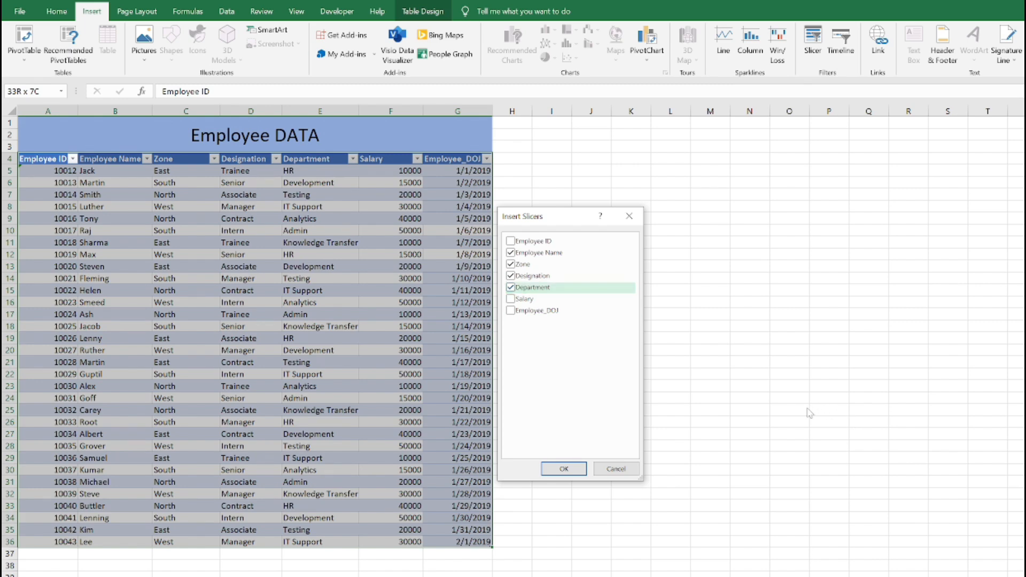
pyautogui.click(562, 470)
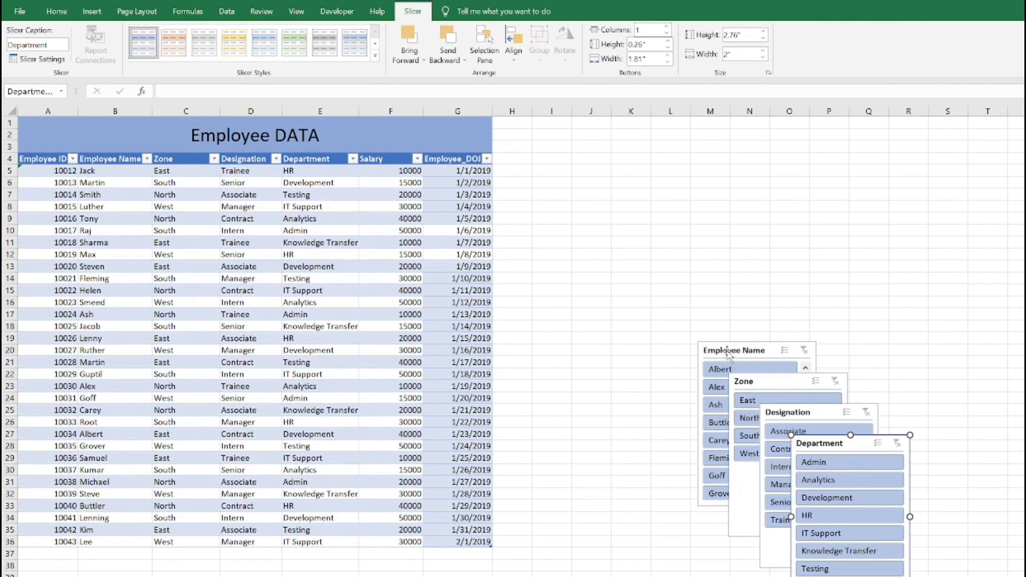
# Arrange the Employee Name, Zone, Designation and Department slicers in a two-by-two grid beside the table, with Employee Name first
pyautogui.click(727, 354)
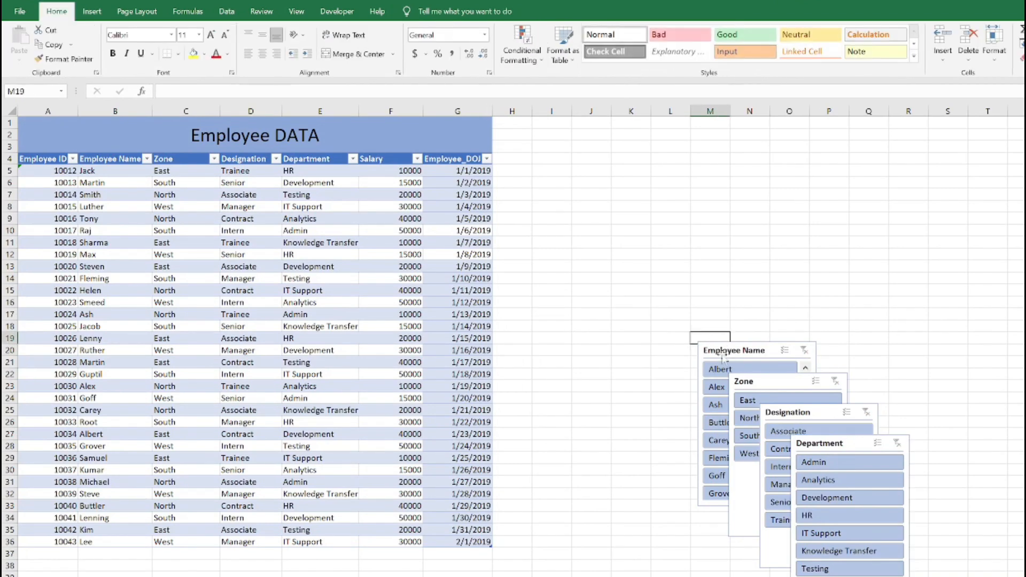
pyautogui.moveTo(723, 355); pyautogui.dragTo(534, 191)
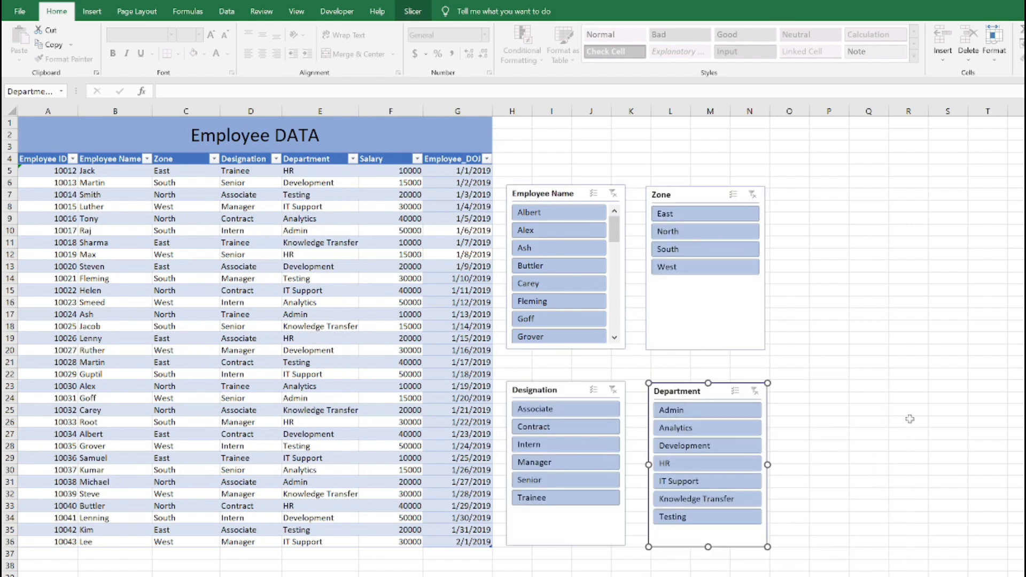
# Filter the employee table with the slicers to the HR department and, using multi-select for Zone, the East and South zones
pyautogui.click(937, 426)
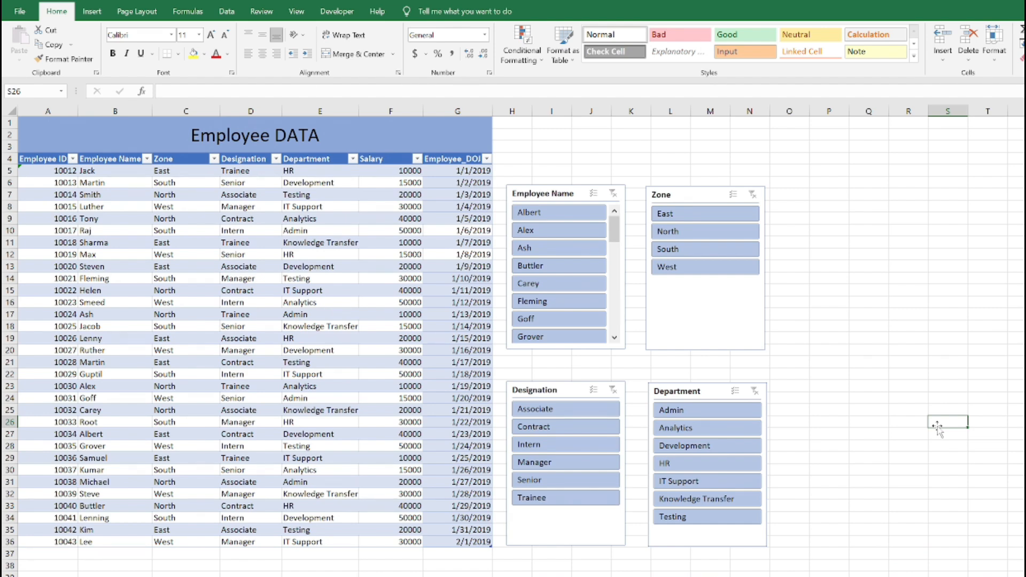
pyautogui.click(692, 220)
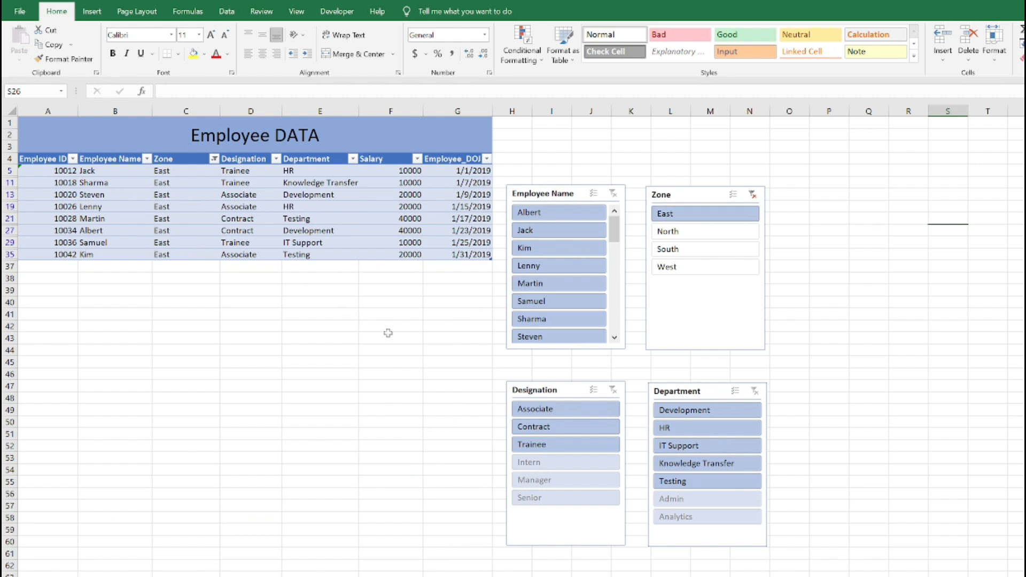
pyautogui.click(688, 431)
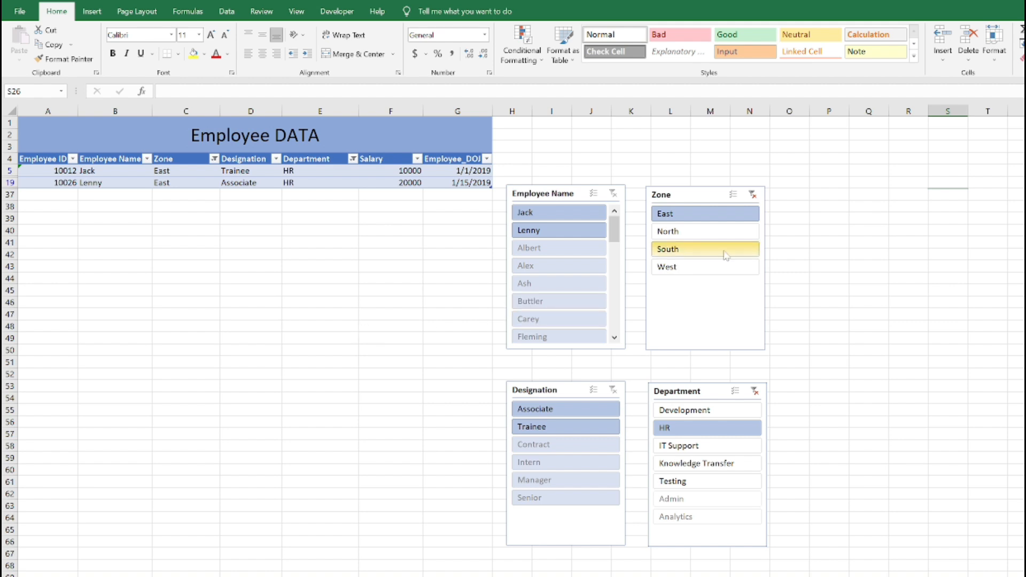
pyautogui.click(734, 197)
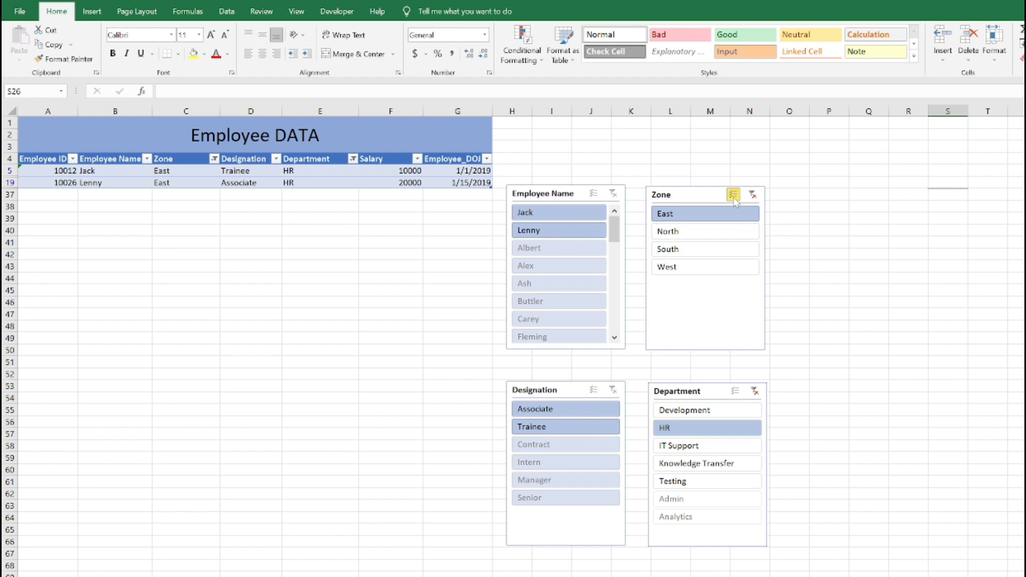
pyautogui.click(686, 252)
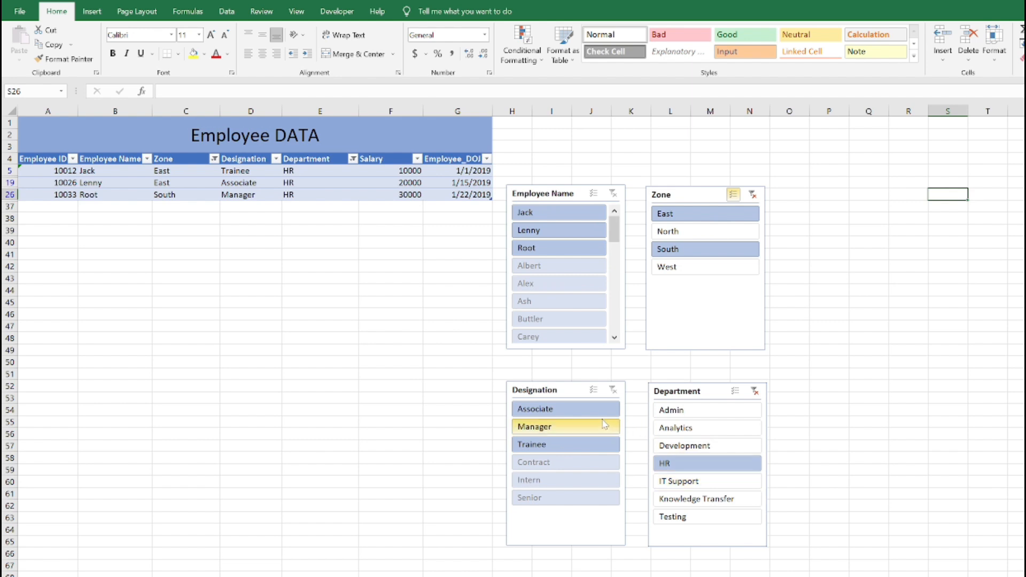
# Turn on multi-select in the Designation slicer and limit the designations to Associate and Manager
pyautogui.click(594, 390)
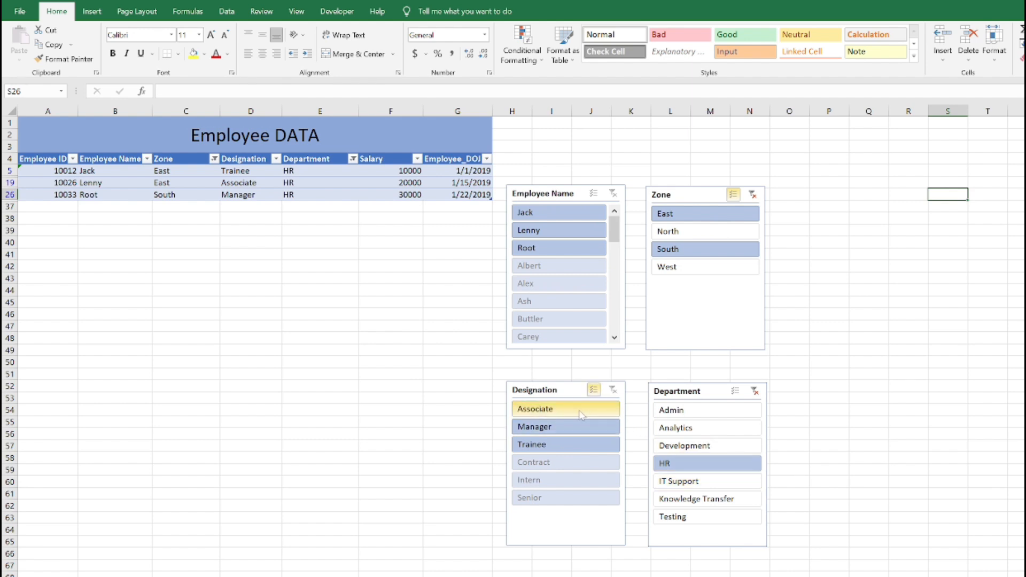
pyautogui.click(581, 411)
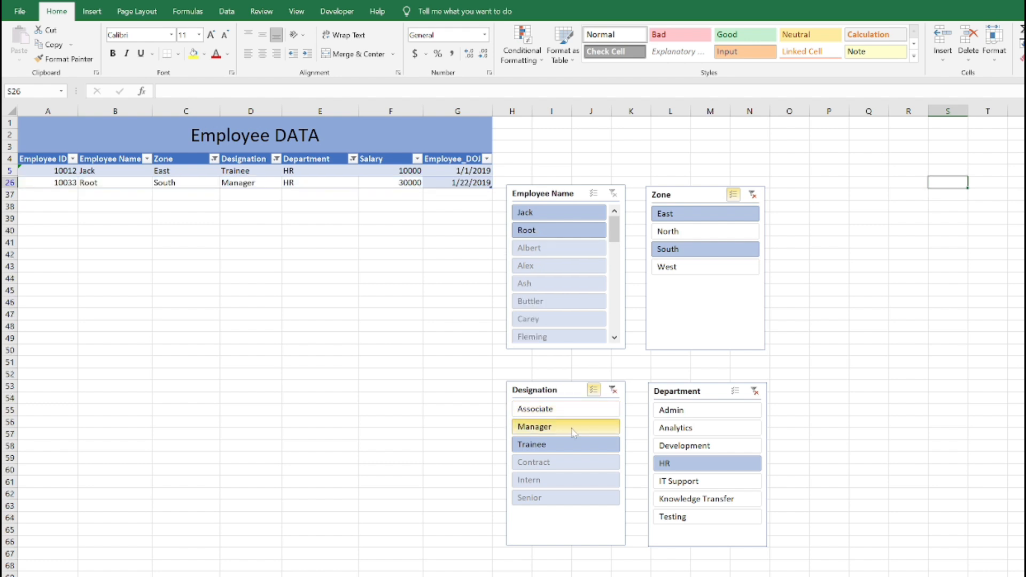
pyautogui.click(573, 432)
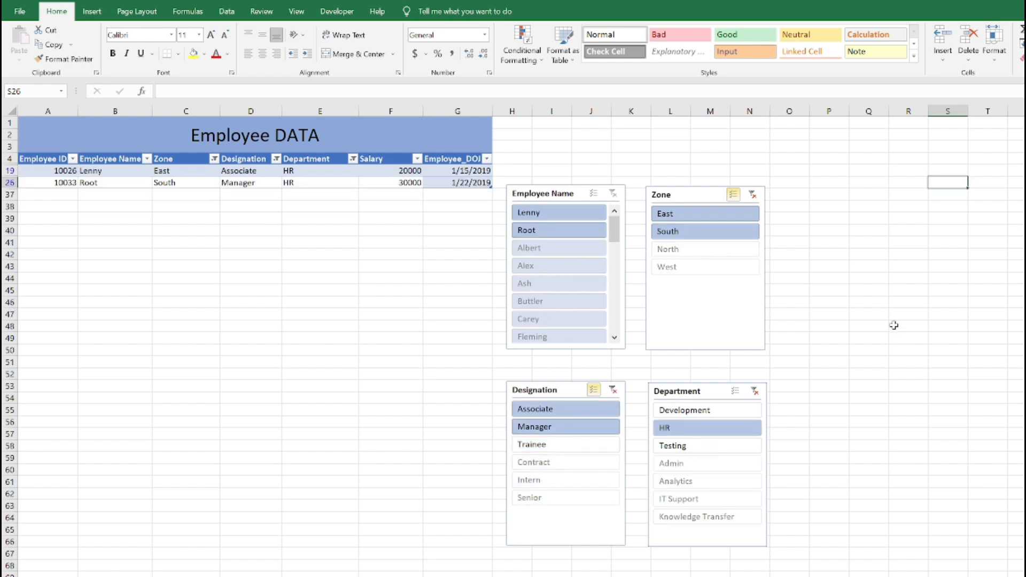